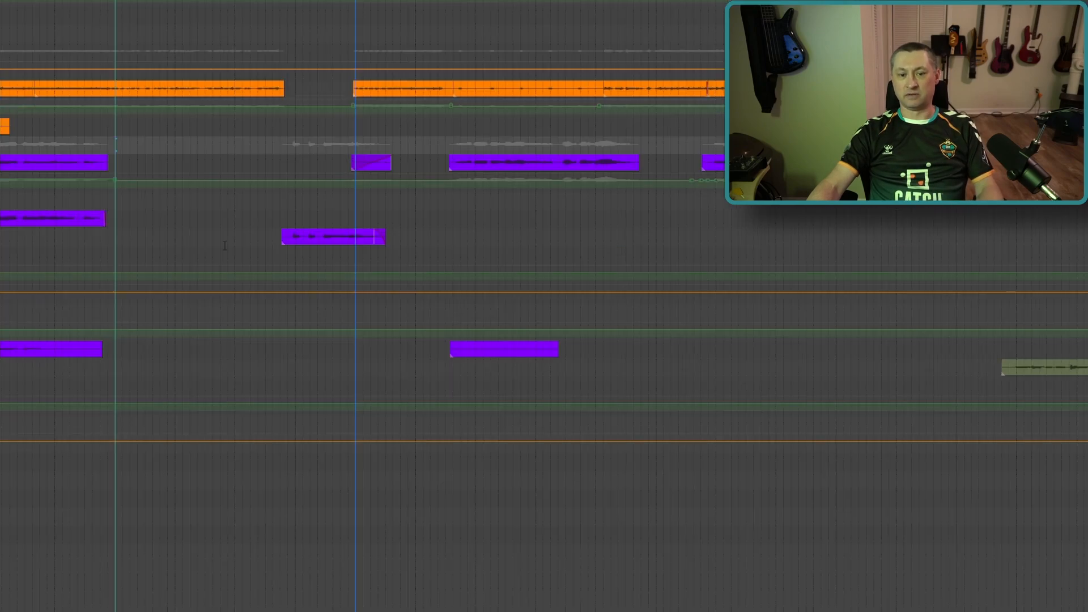
Audition the passage around the Spinning vocal phrase in the full mix and with that track soloed.
key(space)
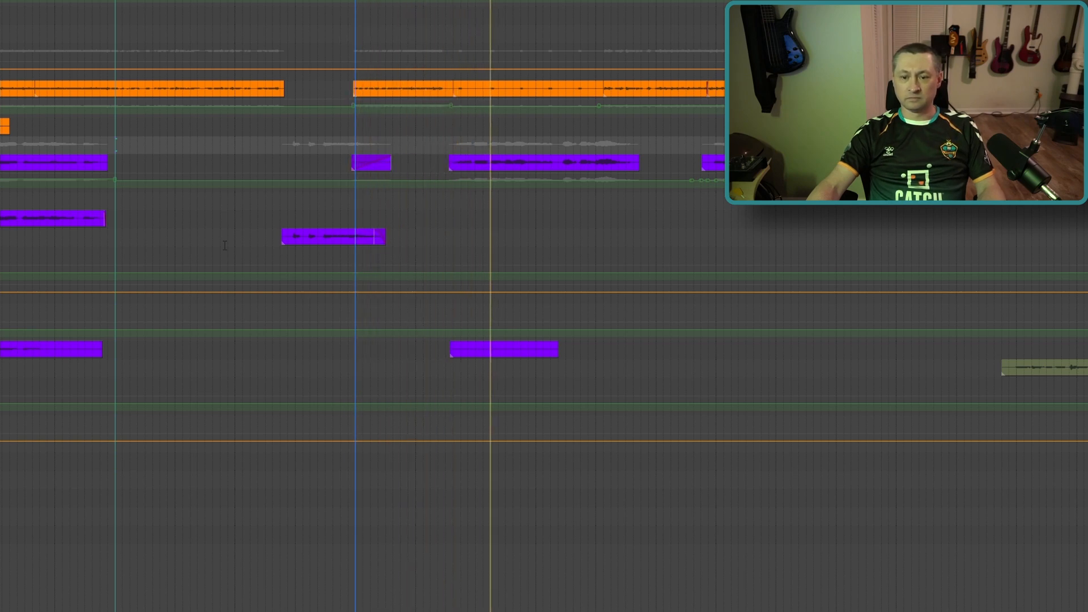
key(space)
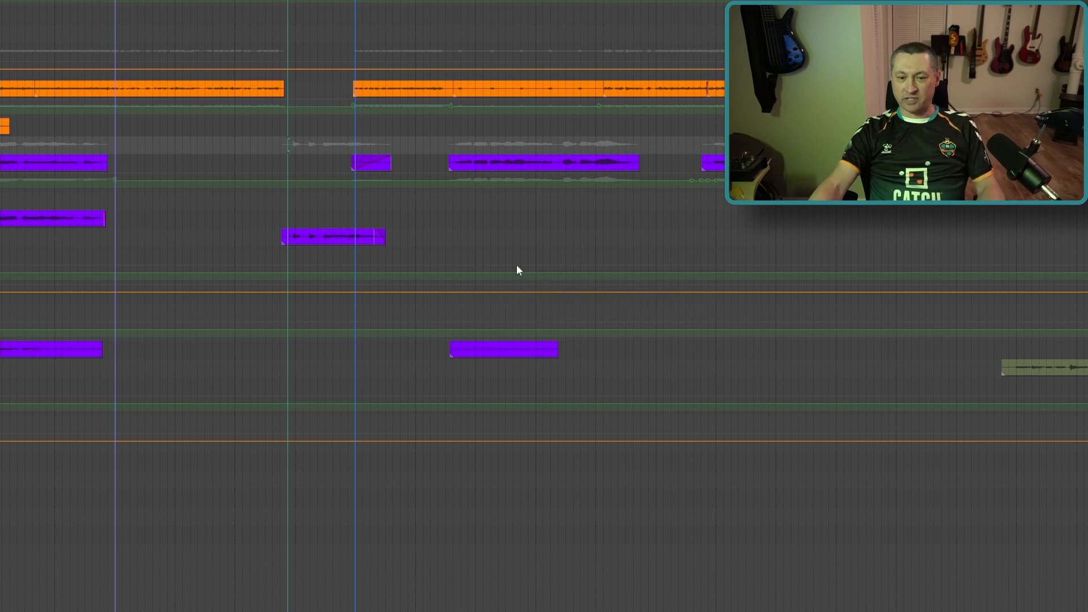
key(space)
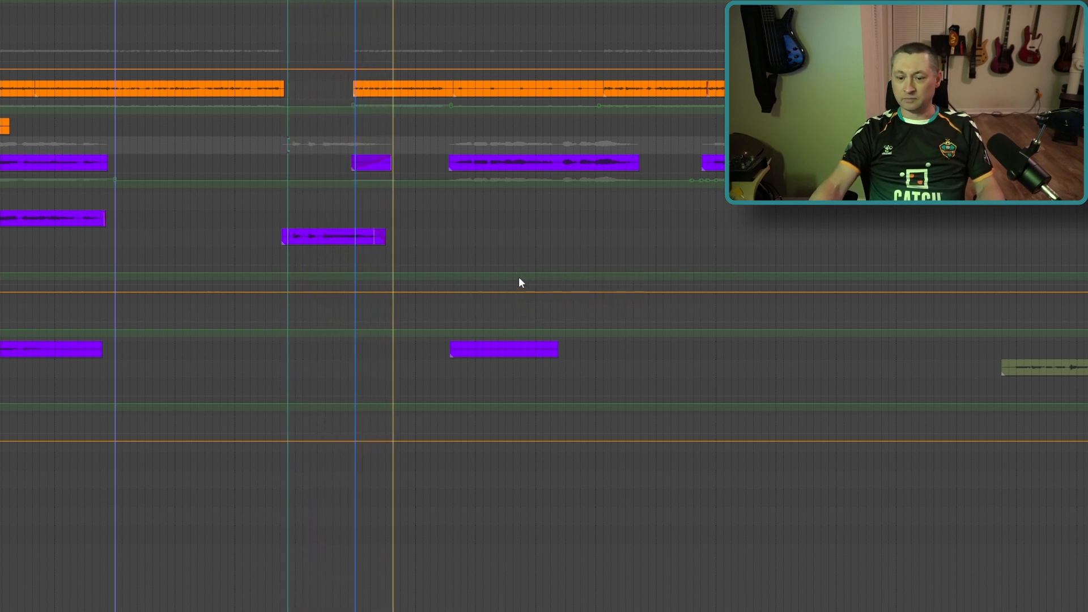
key(space)
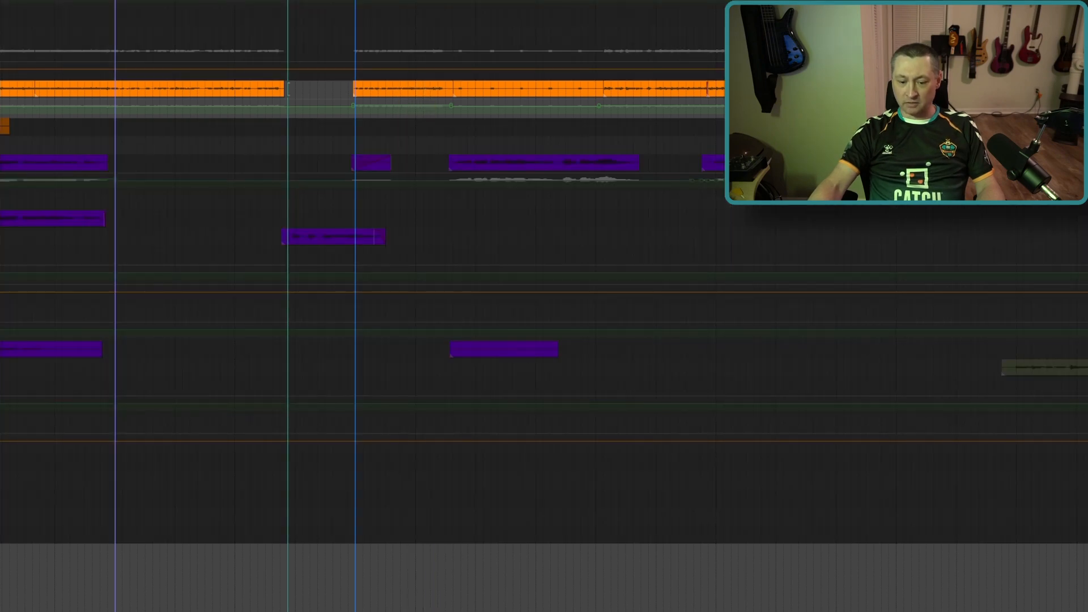
click(355, 20)
key(space)
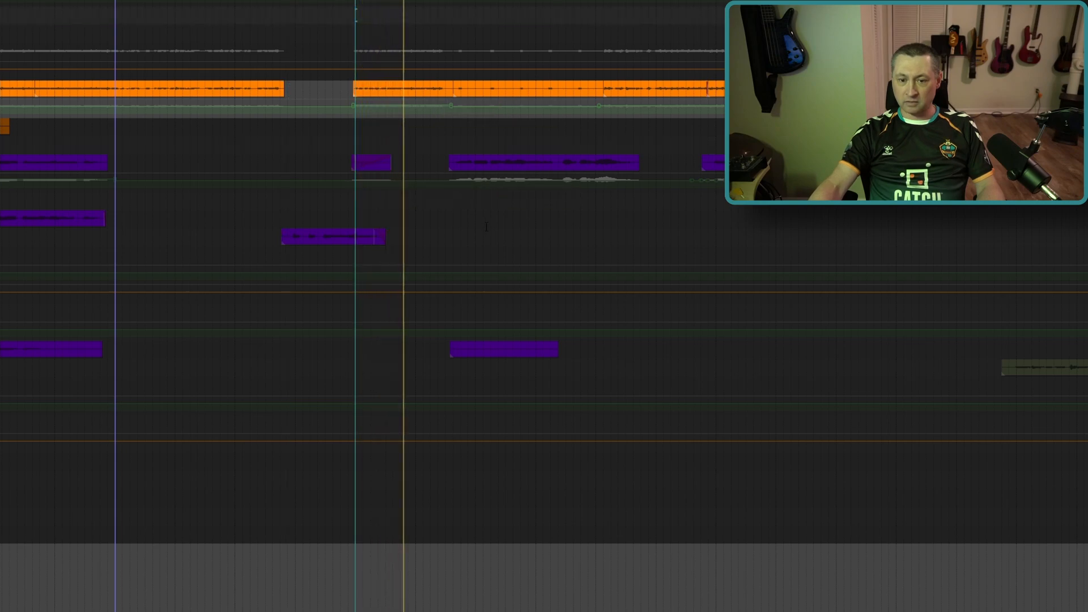
key(space)
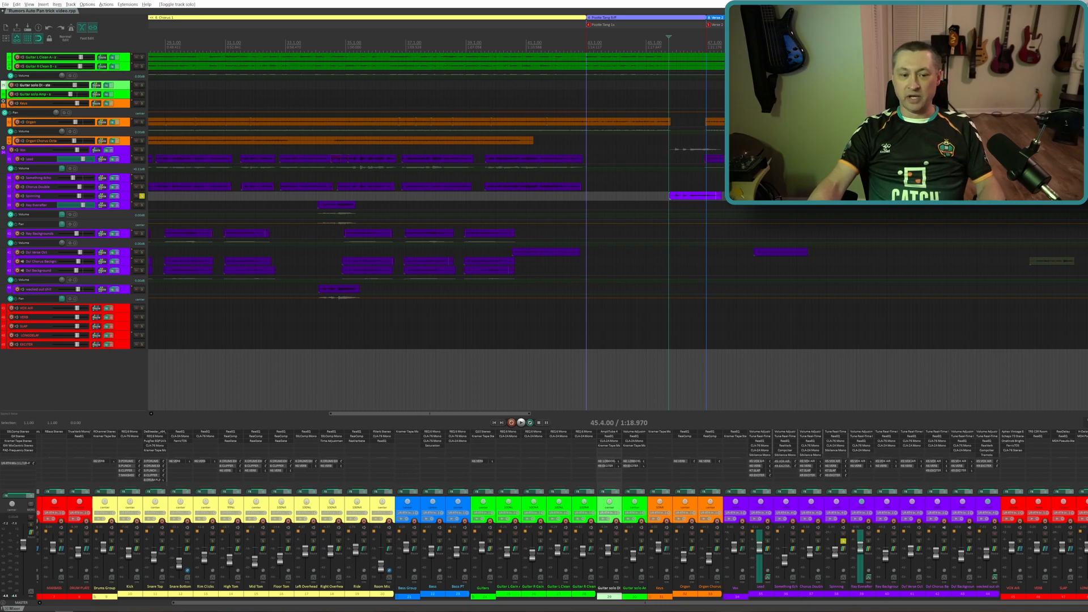
Enlarge the Spinning track in the arrangement and show its Pan automation envelope.
drag(128, 199, 128, 270)
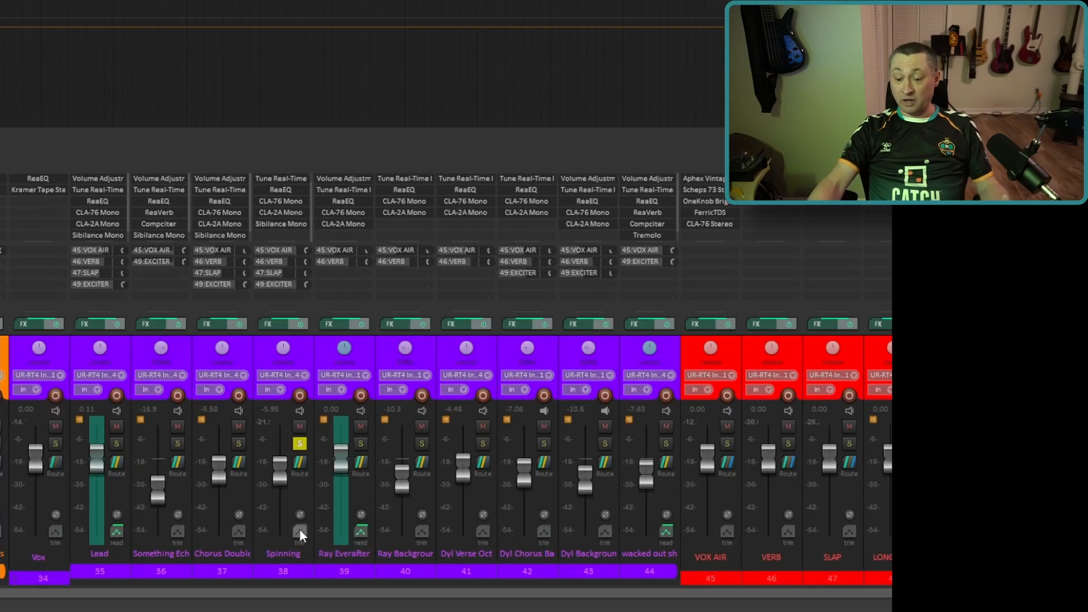
click(299, 530)
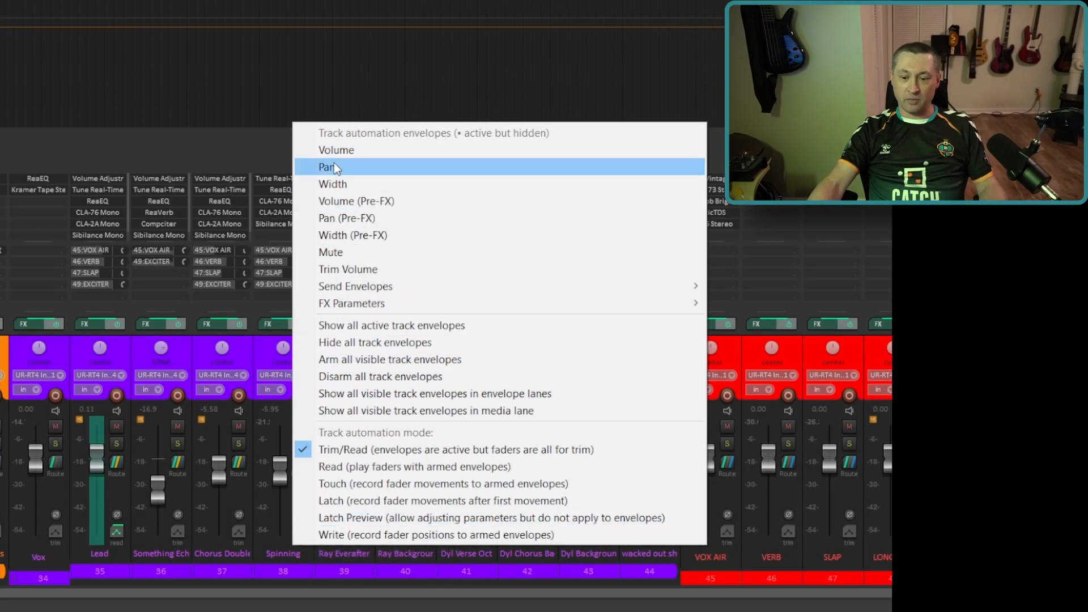
click(335, 167)
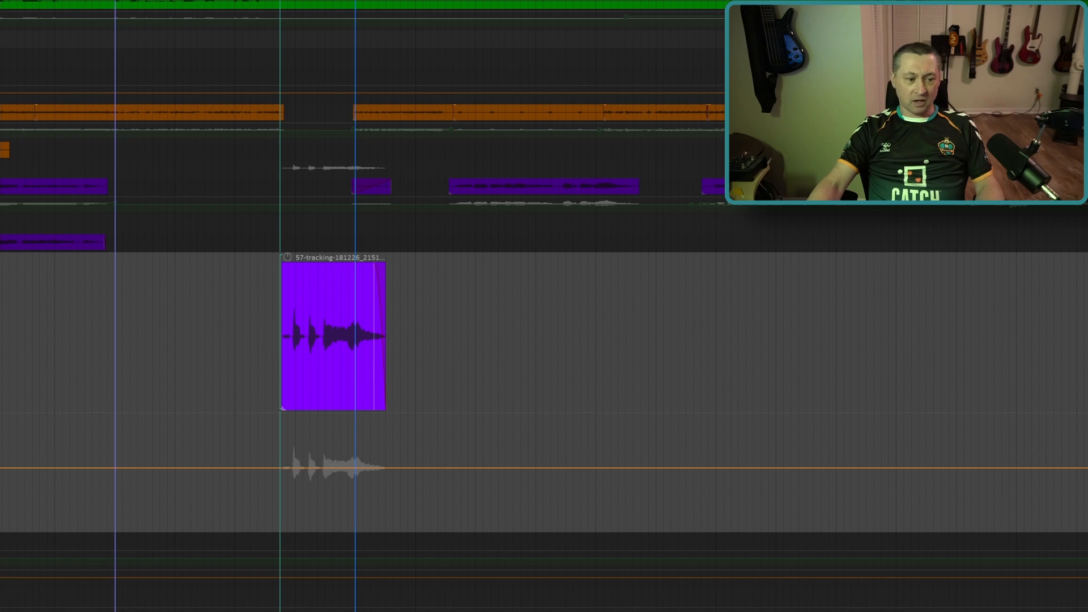
Try a freehand pan curve across the Spinning vocal clip and play it back.
scroll(151, 464, down, 2)
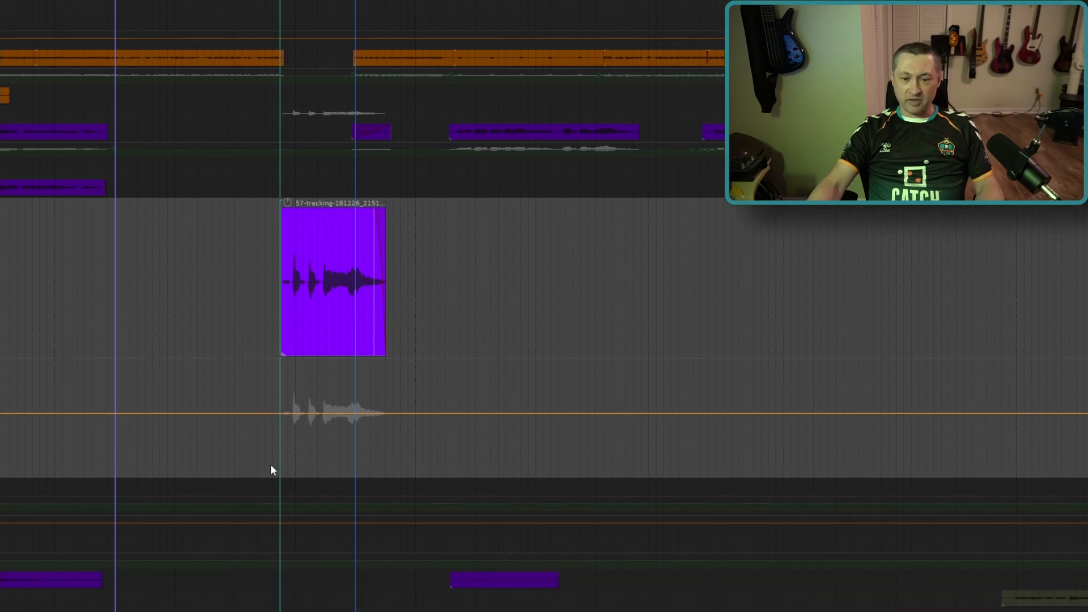
scroll(492, 362, up, 5)
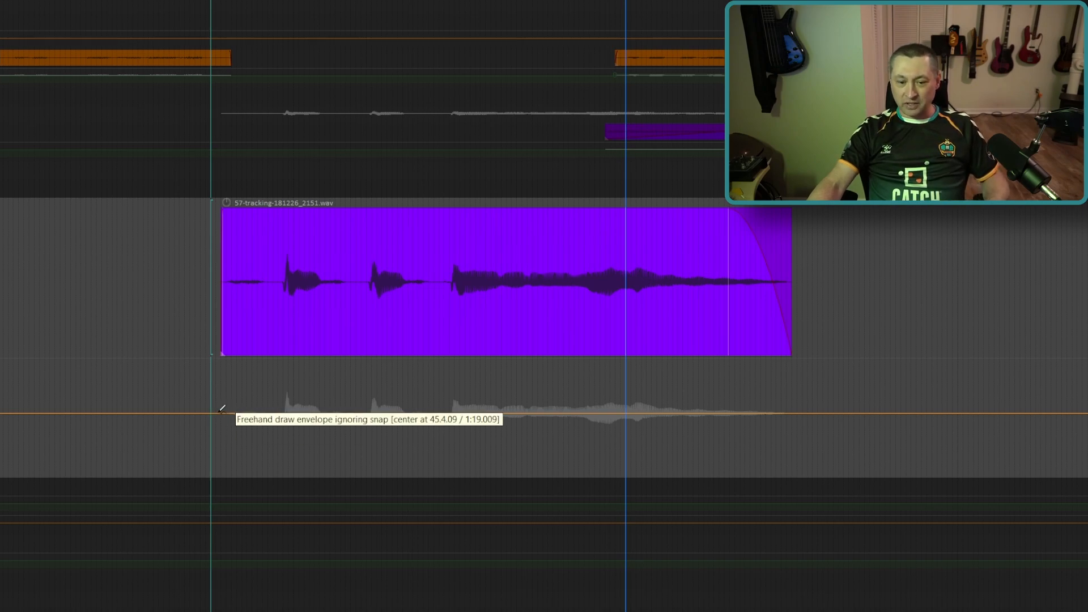
mouse_move(221, 412)
mouse_down()
mouse_move(287, 357)
mouse_move(355, 466)
mouse_move(420, 358)
mouse_move(488, 466)
mouse_move(563, 374)
mouse_move(645, 450)
mouse_move(731, 360)
mouse_up()
key(space)
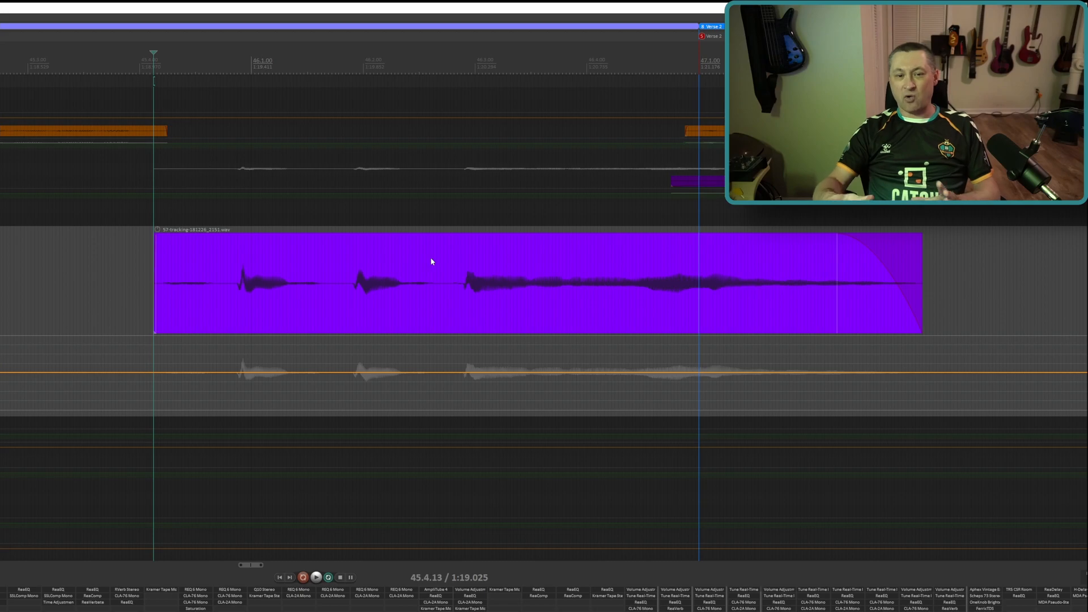
Automate the Spinning track's pan to alternate between far left and far right on each beat from 46.1.00 to 47.1.00, starting left.
drag(252, 72, 363, 72)
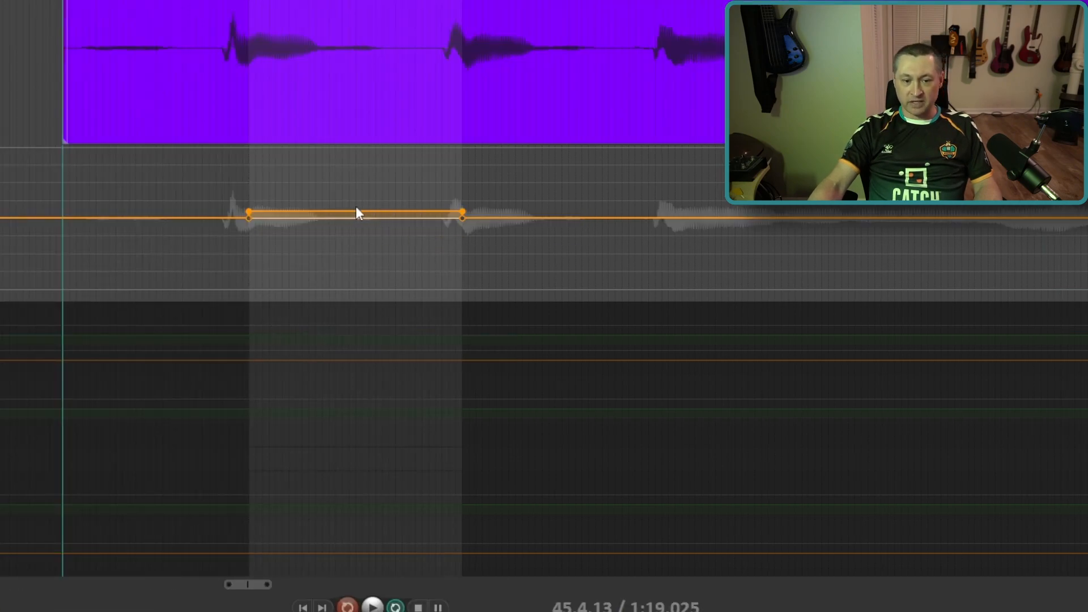
drag(356, 206, 399, 103)
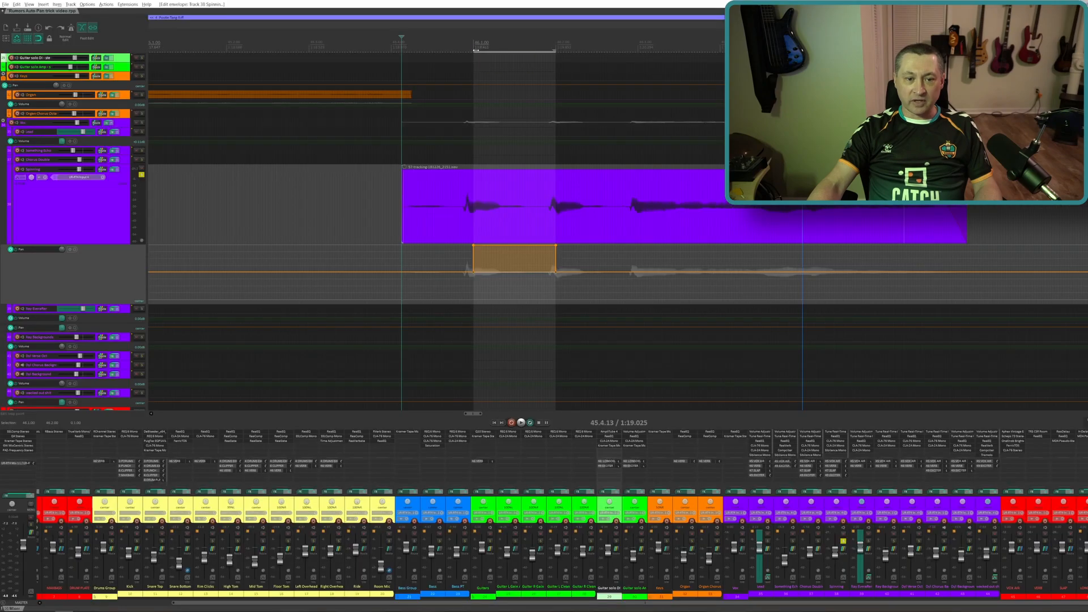
drag(556, 51, 637, 52)
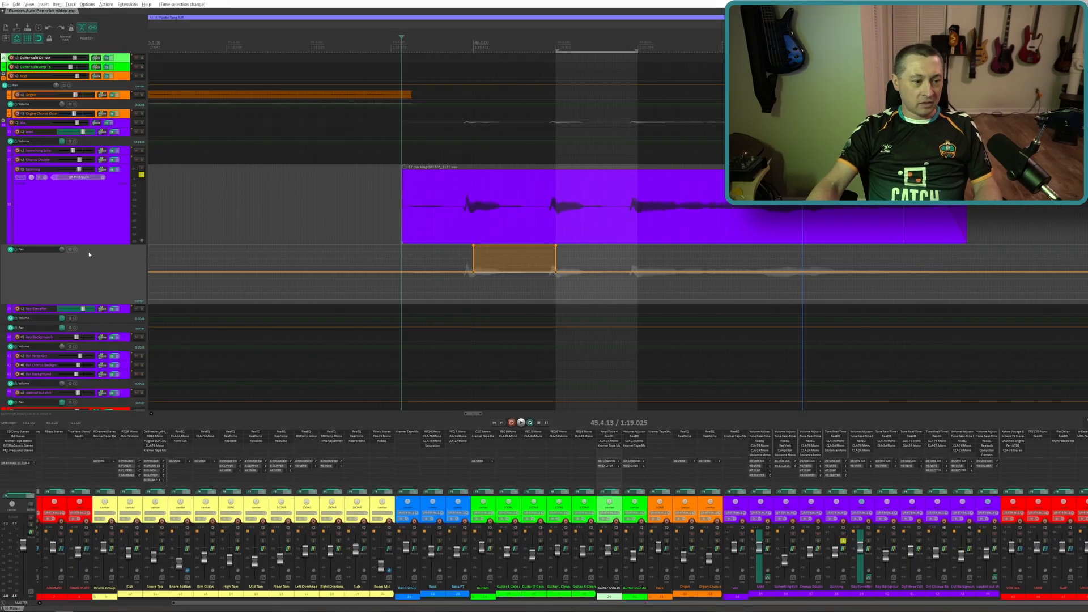
drag(596, 273, 602, 332)
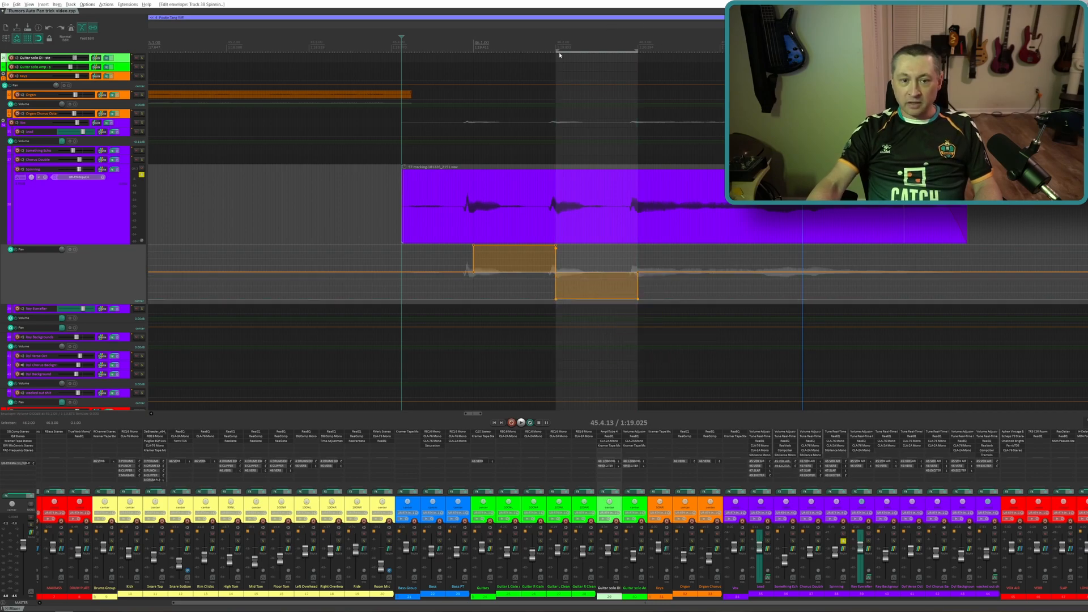
drag(555, 51, 718, 52)
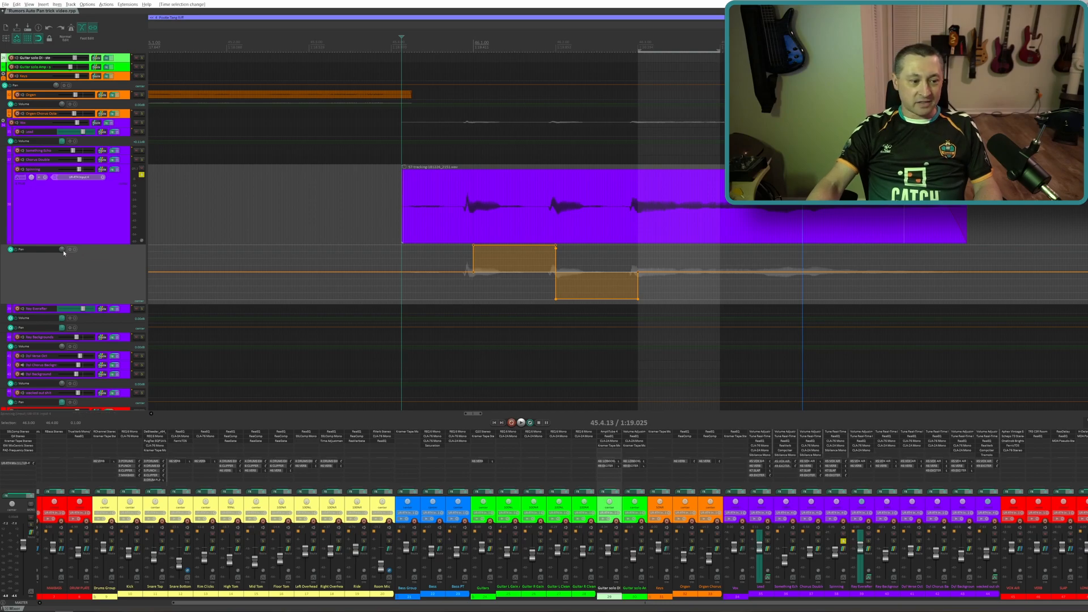
drag(679, 272, 692, 187)
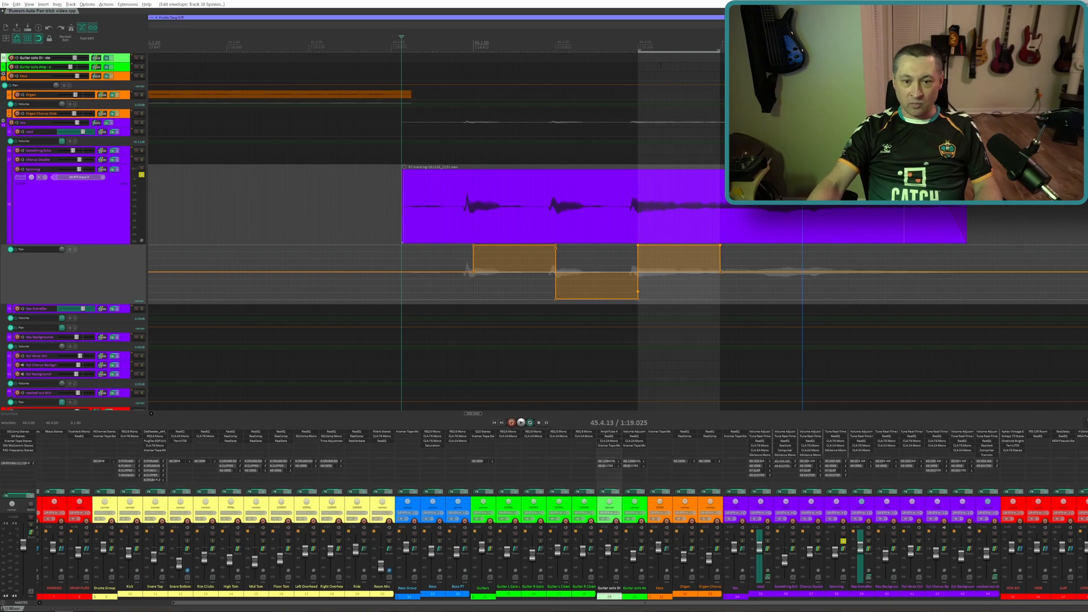
drag(639, 51, 802, 51)
drag(792, 272, 761, 362)
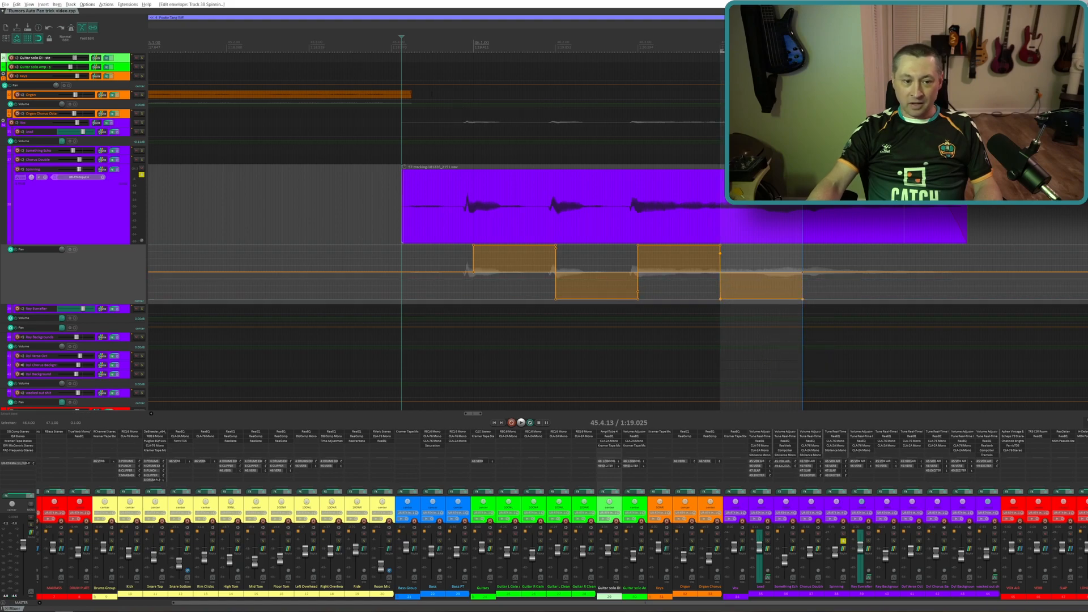
Play back the alternating pan automation and clear the time selection.
key(space)
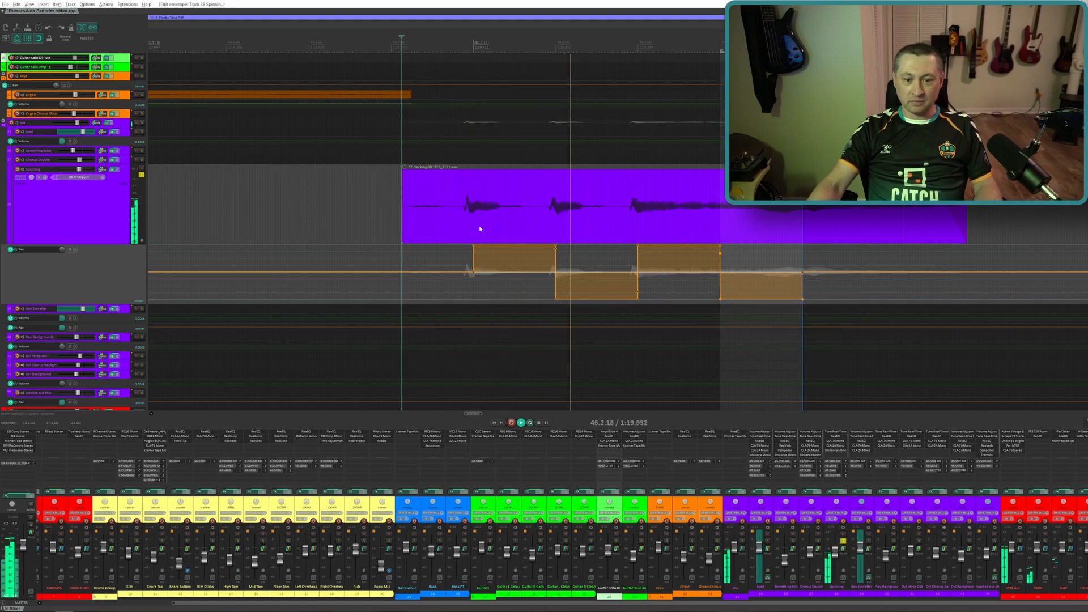
key(space)
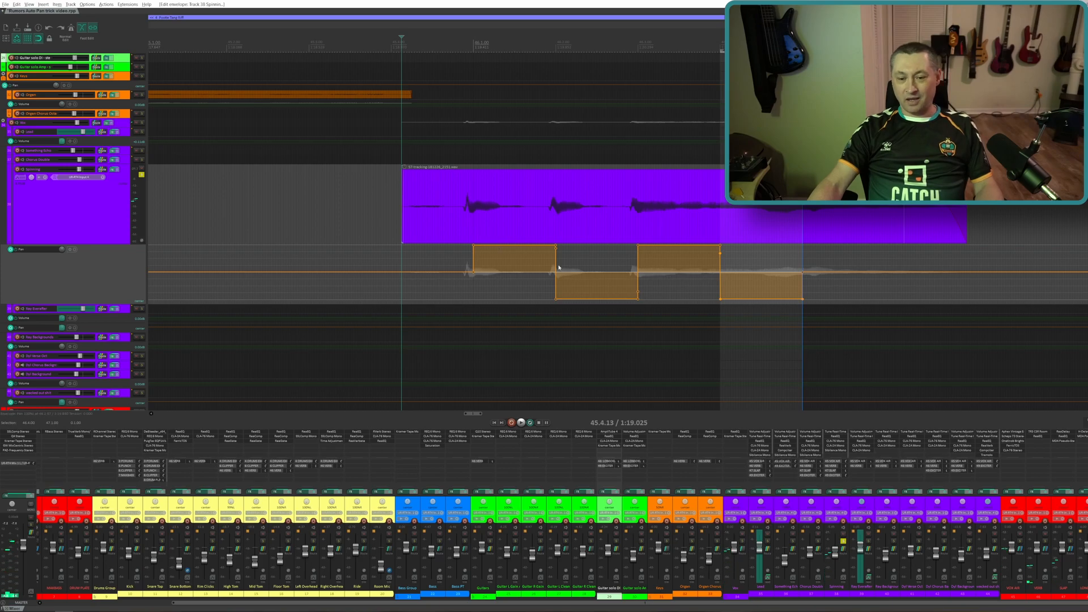
key(Escape)
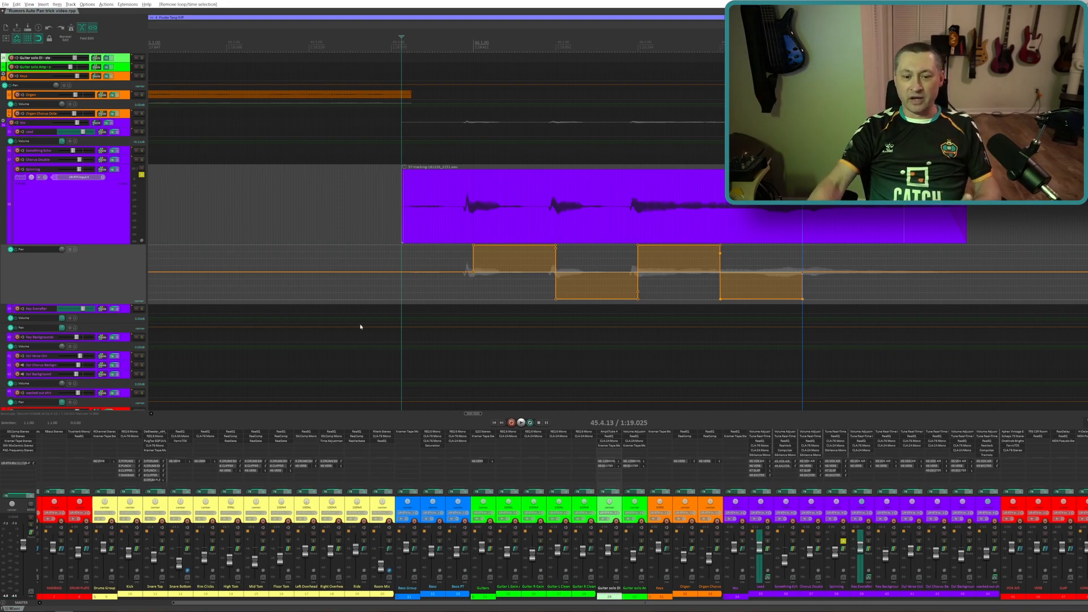
Clear the Pan automation envelope from the Spinning track.
click(76, 250)
click(98, 268)
click(558, 331)
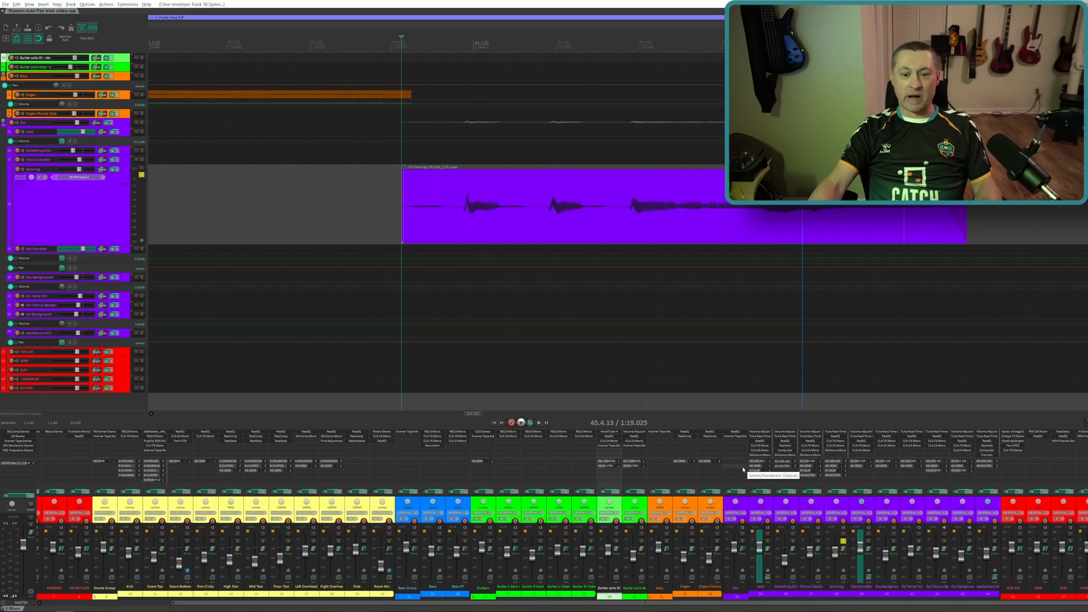
Add JS: Volume/Pan Smoother v5 to the Spinning track and open parameter modulation for its Pan parameter.
double_click(838, 459)
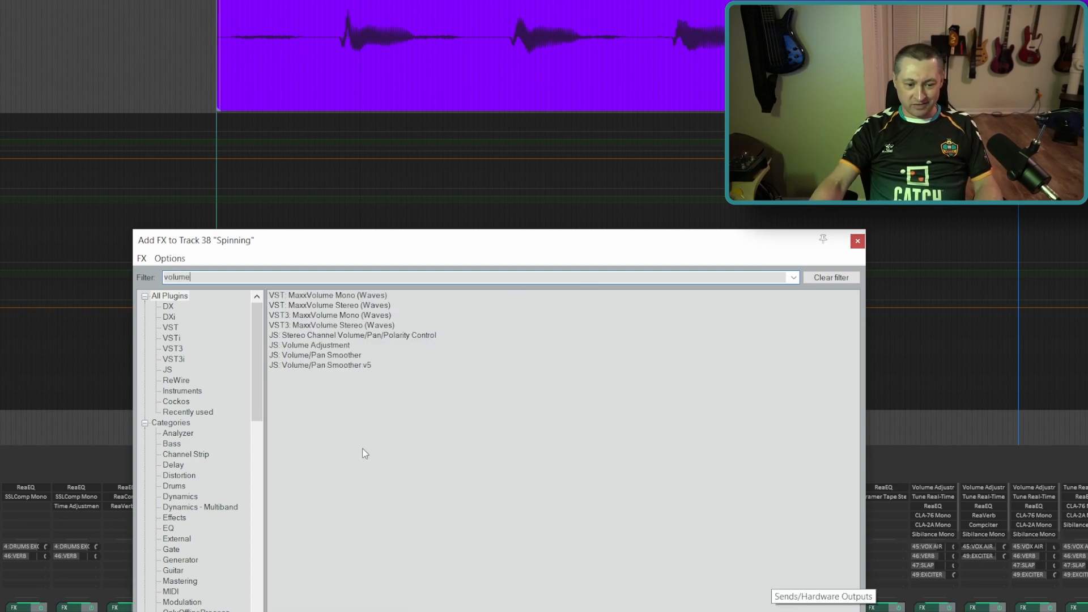
double_click(328, 366)
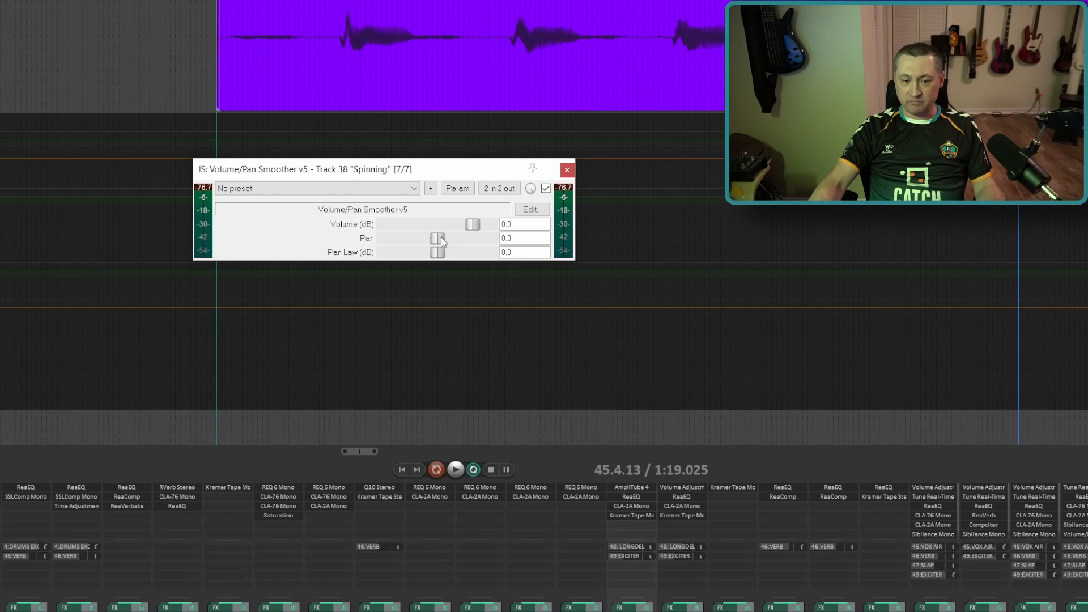
click(462, 189)
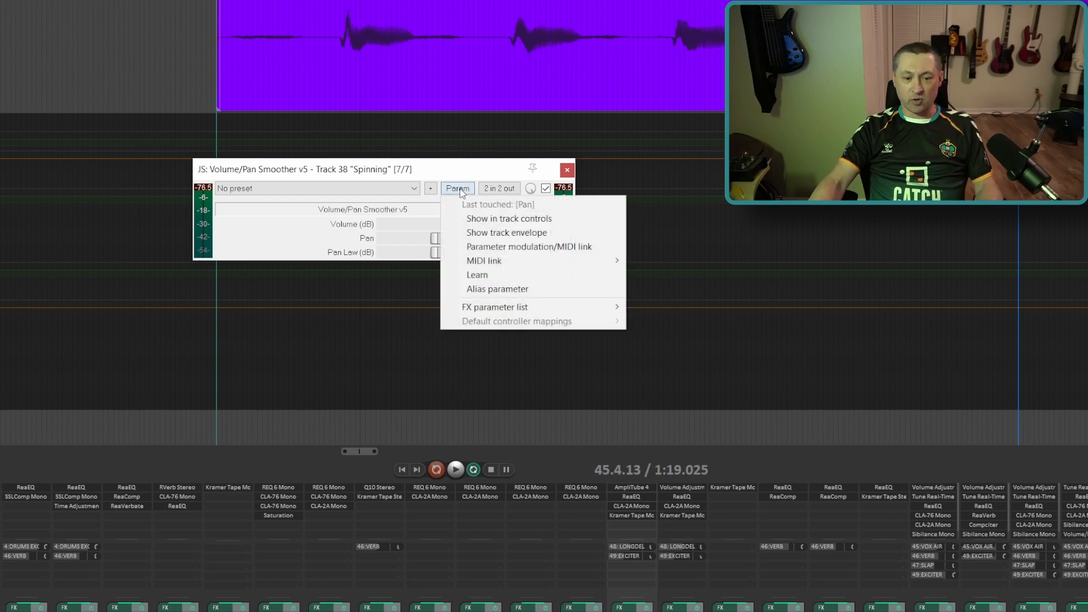
click(507, 250)
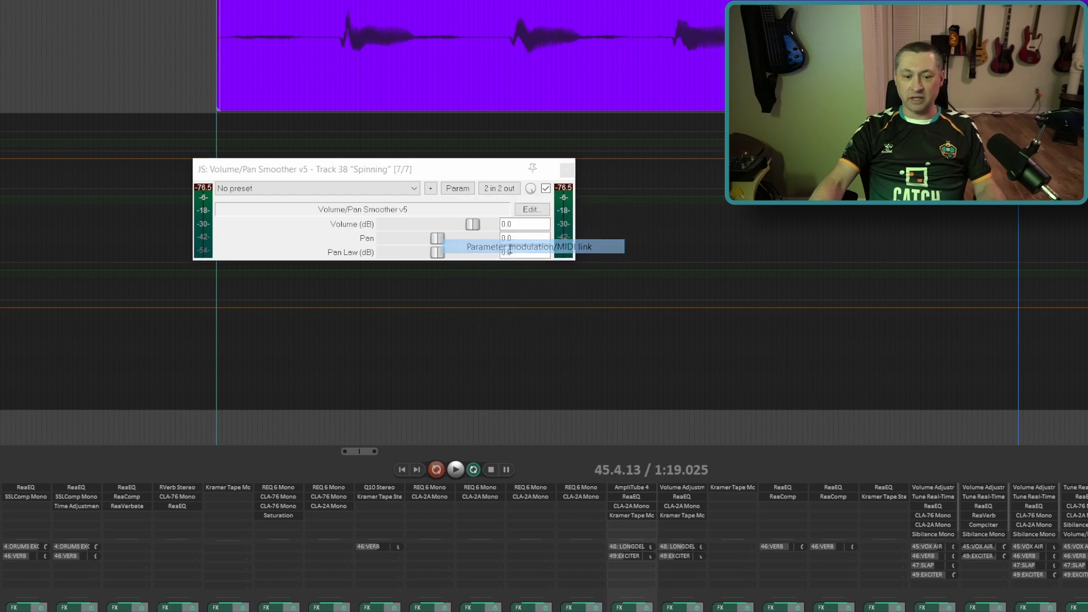
drag(404, 63, 518, 116)
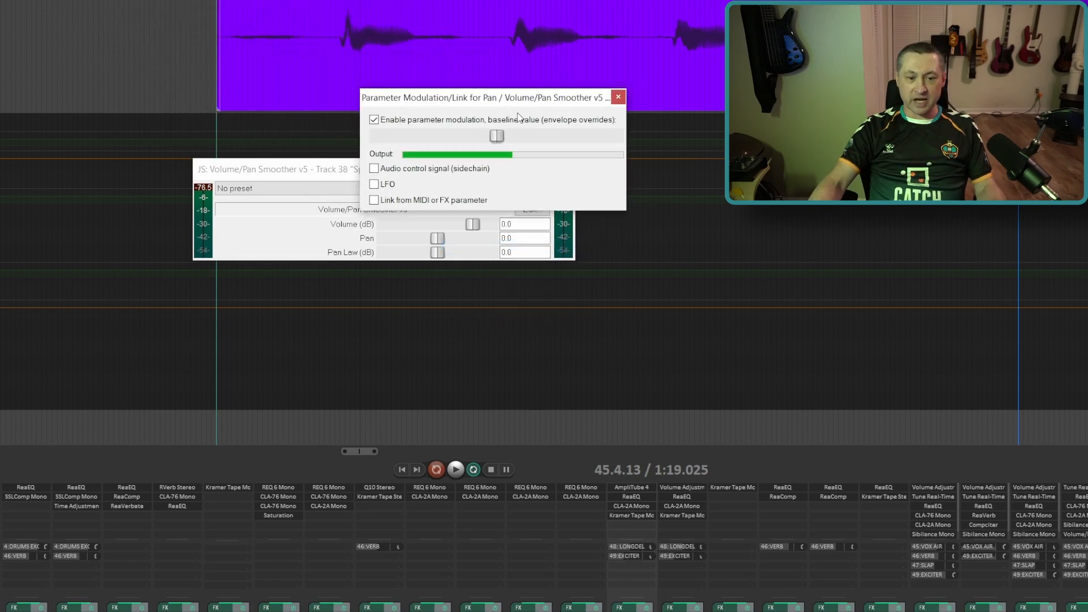
Enable an LFO on the Pan parameter, keeping the sine shape, with tempo sync on and the direction centered.
click(374, 184)
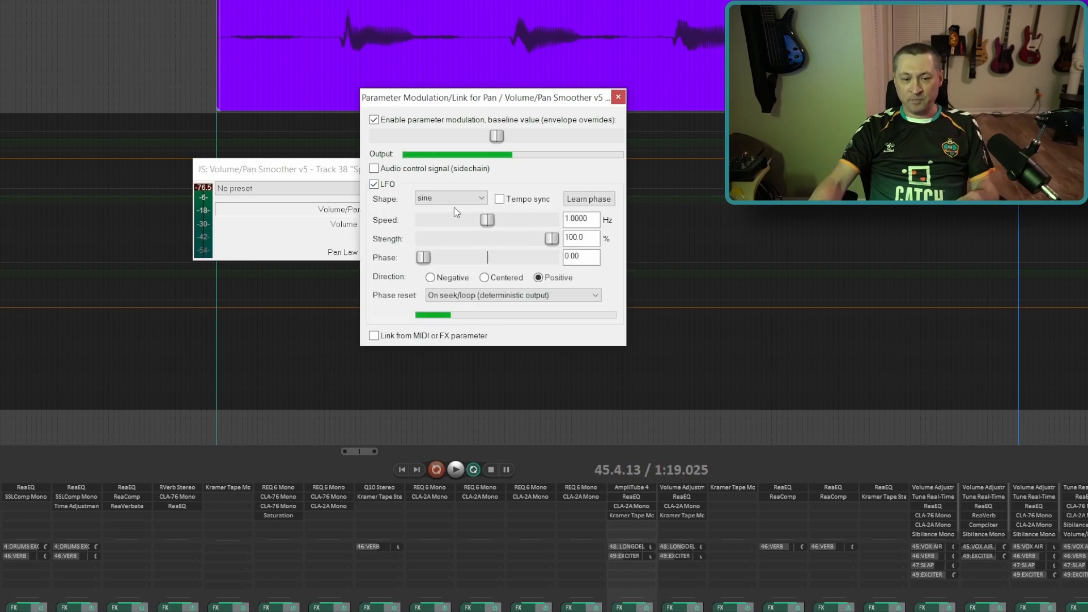
click(435, 199)
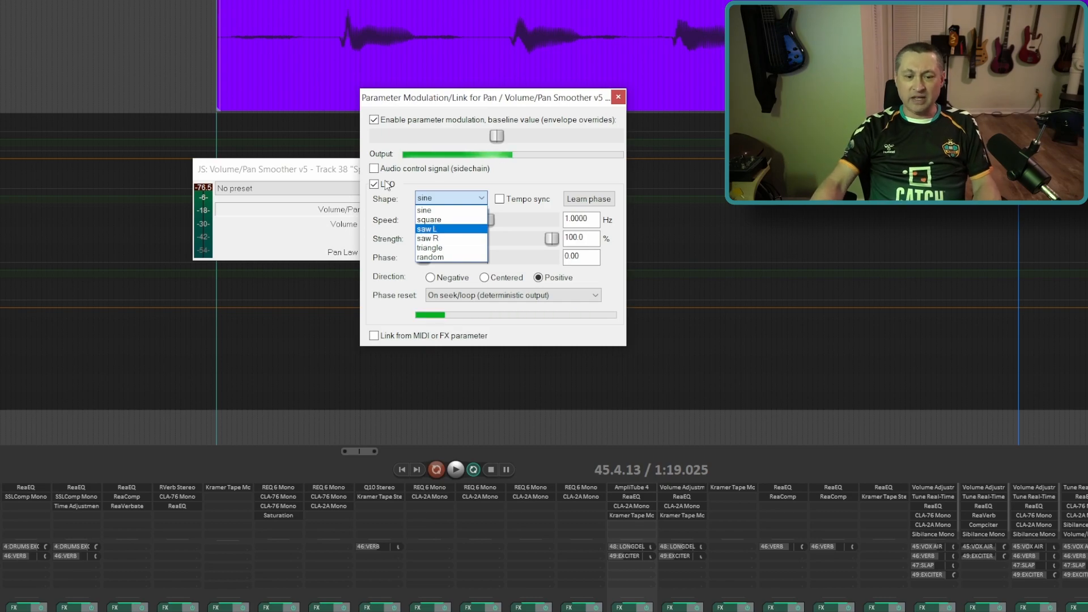
click(520, 182)
click(499, 199)
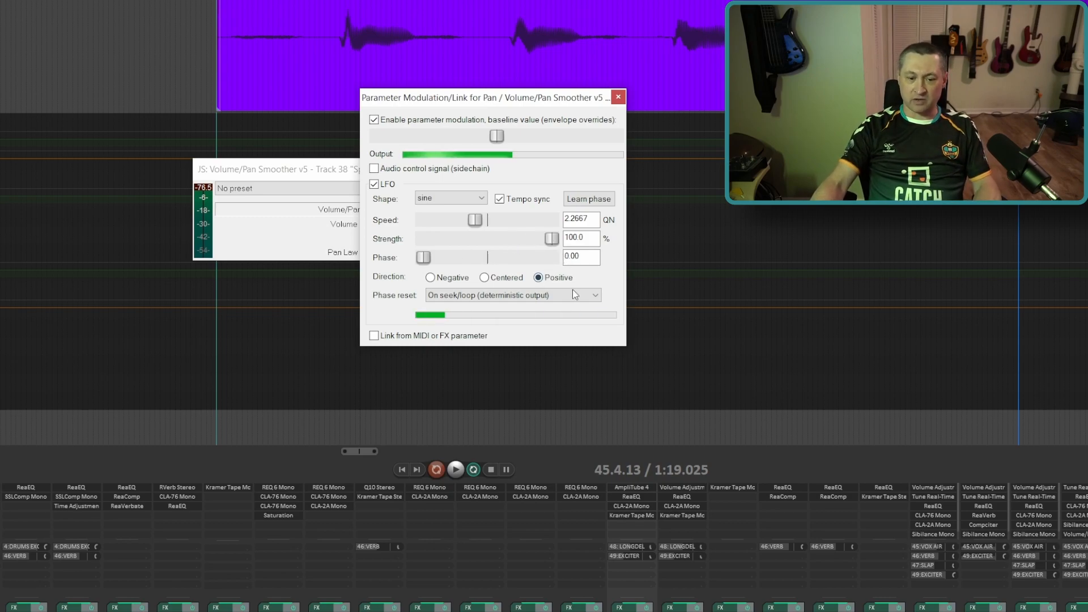
click(485, 278)
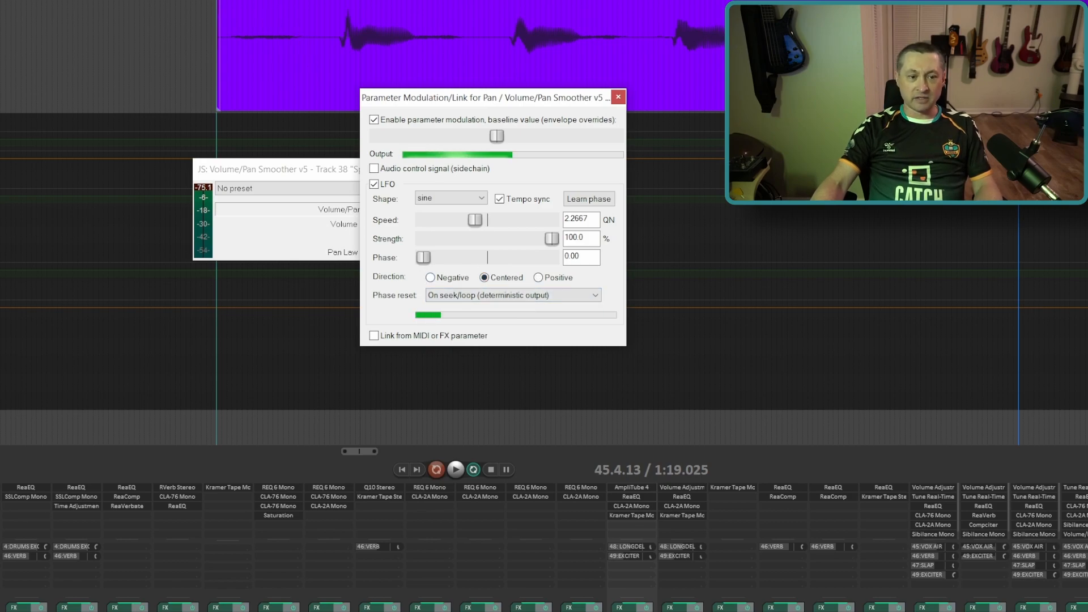
Play back the vocal phrase with the pan LFO and unsolo the Spinning track.
key(space)
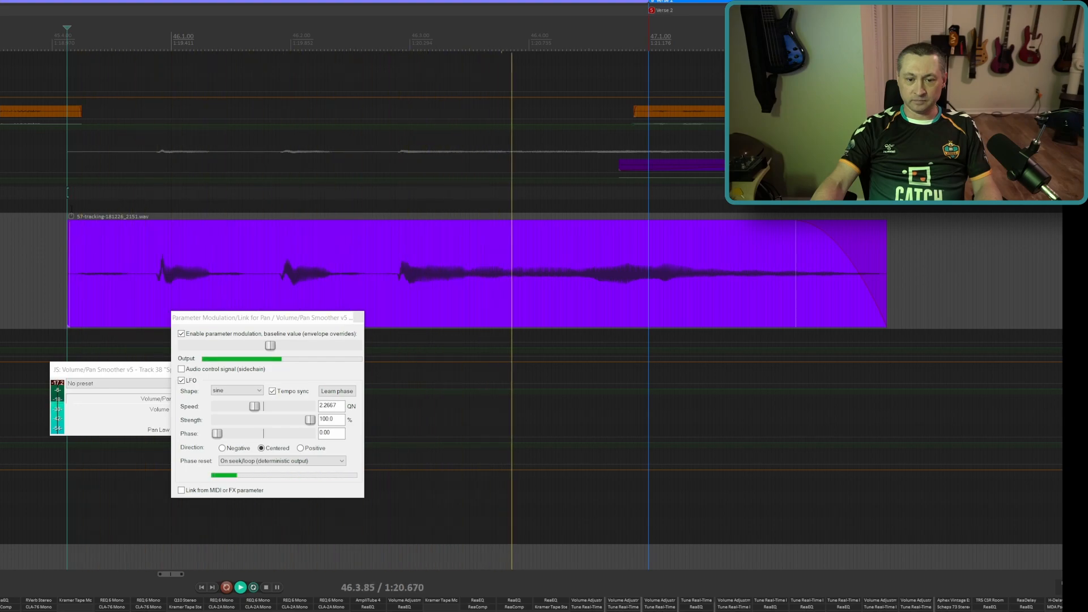
key(space)
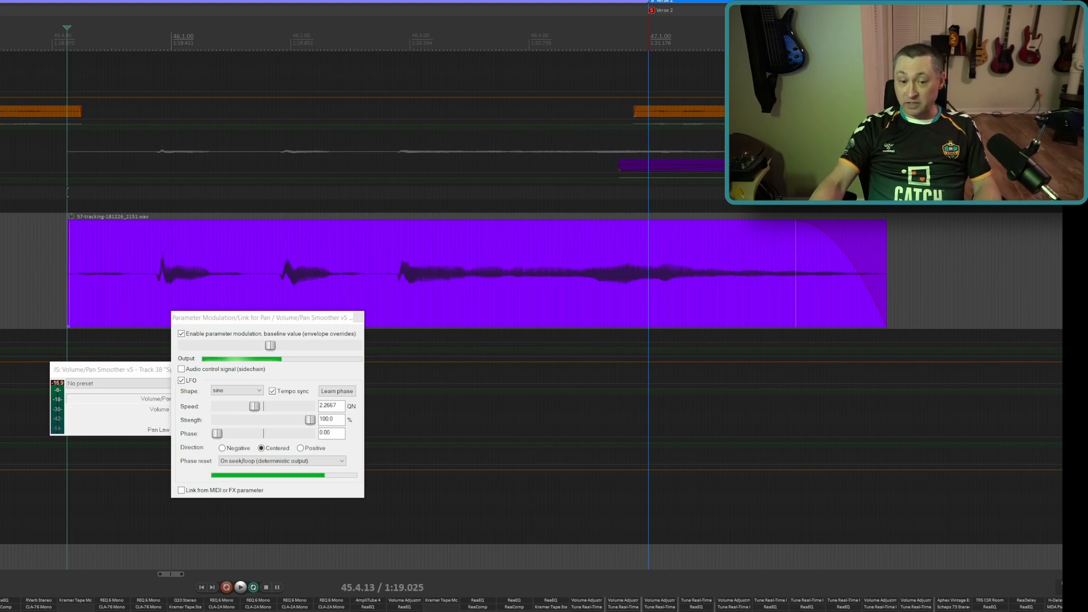
key(F6)
scroll(88, 199, down, 3)
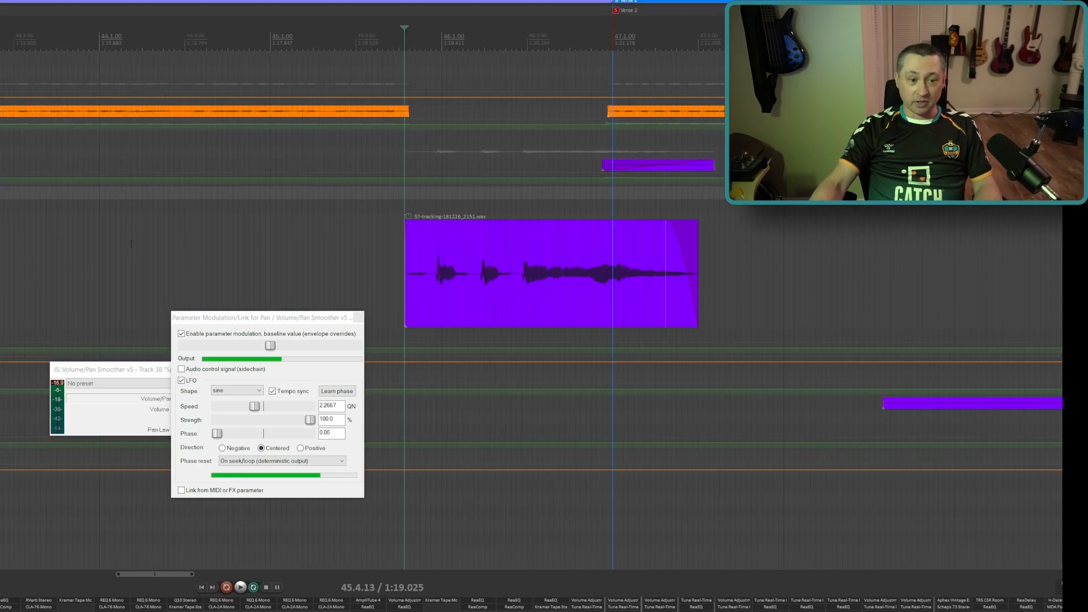
Play the mix from around bar 44 through the Spinning phrase to hear the auto-pan in context.
click(91, 236)
key(space)
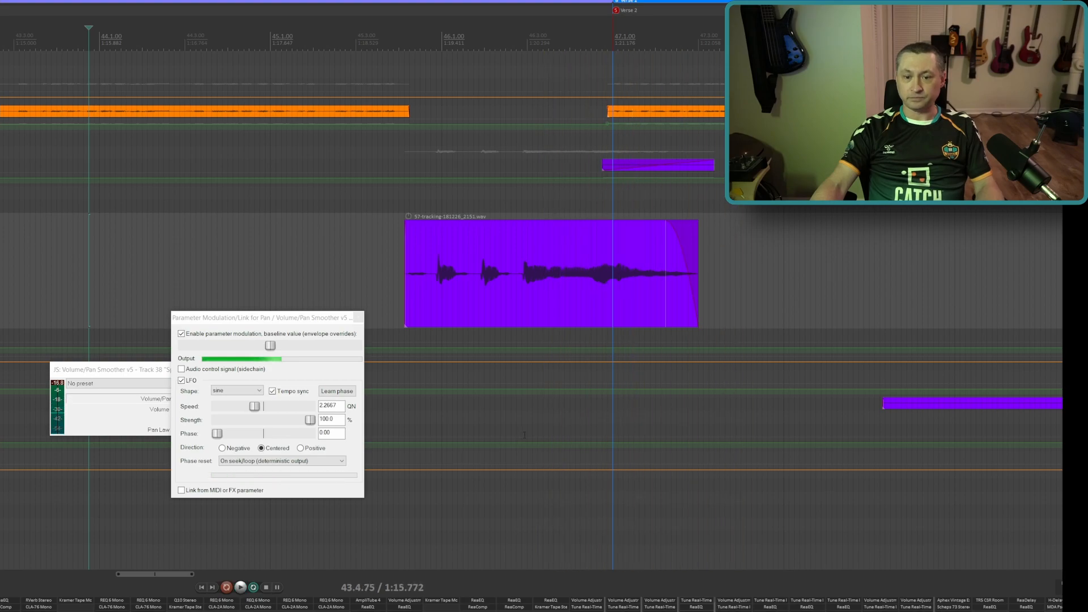
key(space)
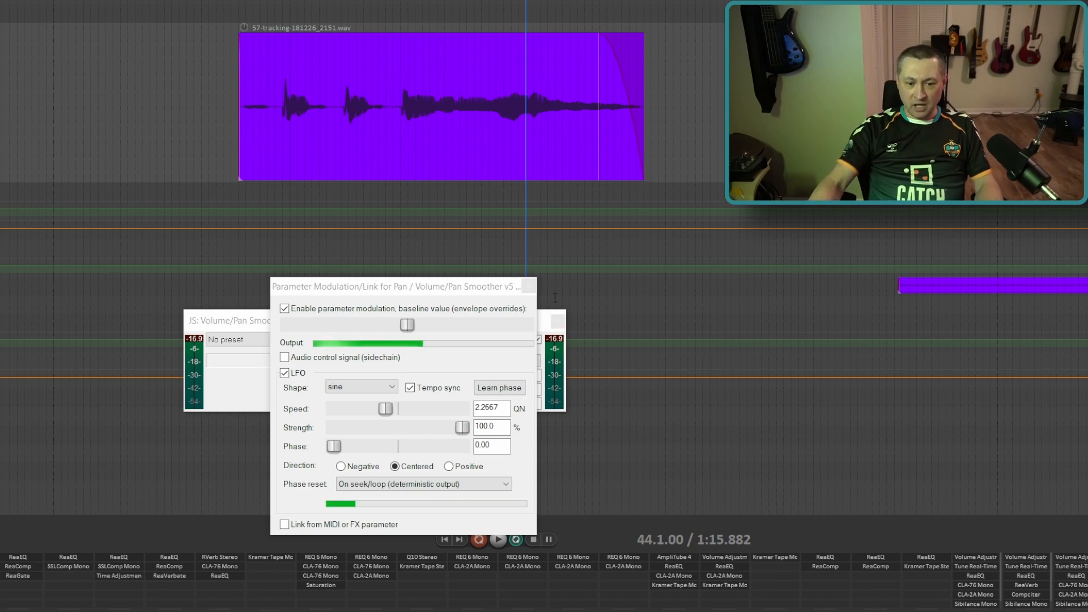
Close the Pan modulation settings and enable a tempo-synced sine LFO on the plugin's Volume (dB) parameter.
click(529, 286)
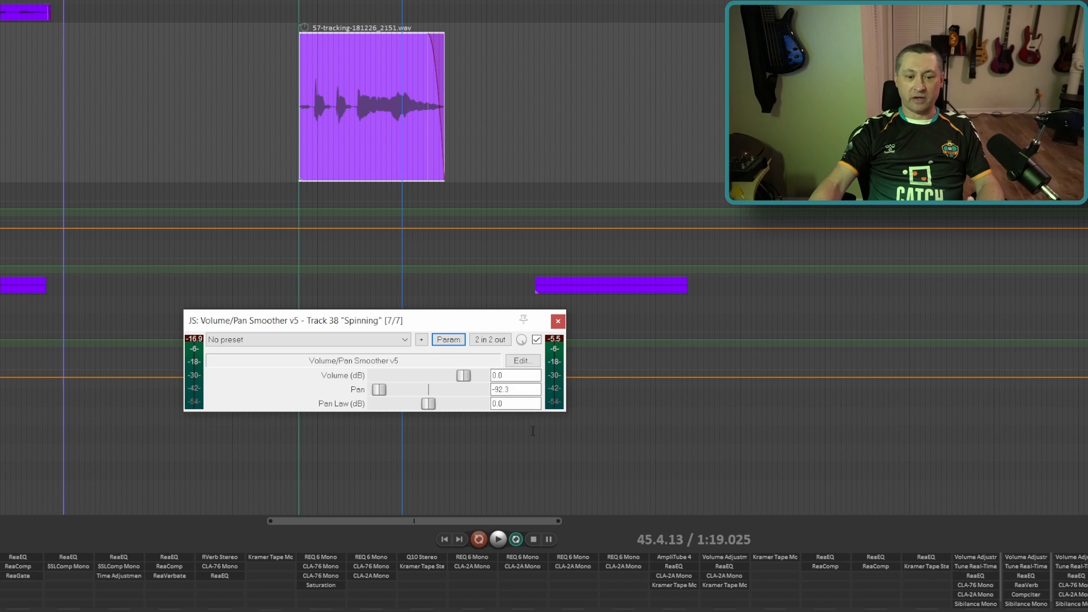
click(454, 340)
click(509, 402)
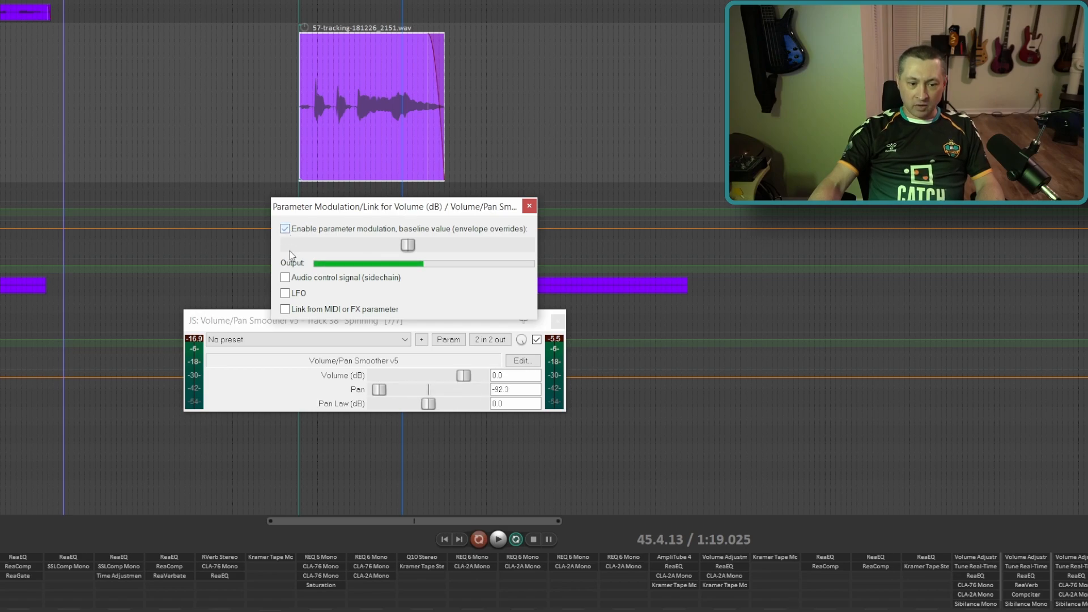
click(285, 293)
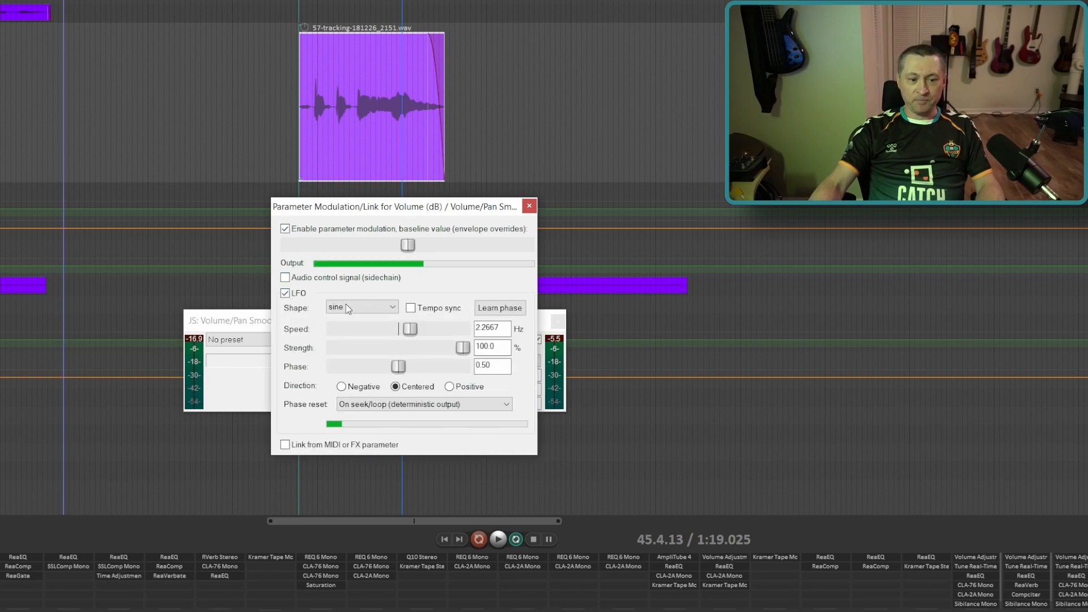
click(411, 307)
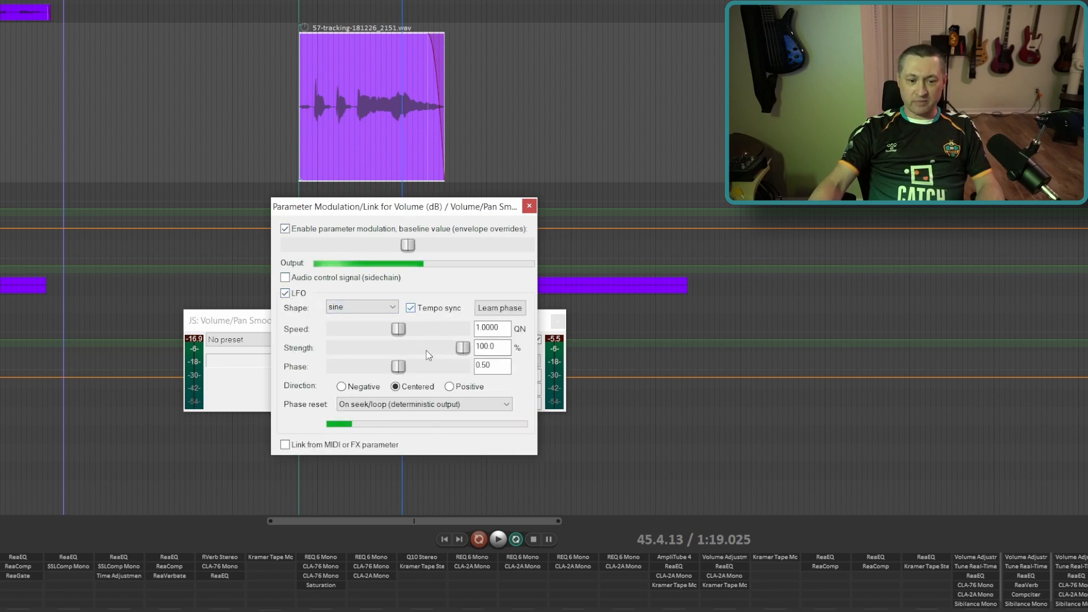
Set the volume LFO's speed to 0.2500 QN and its phase to 1.00, and play the Spinning phrase from its start.
drag(406, 333, 470, 333)
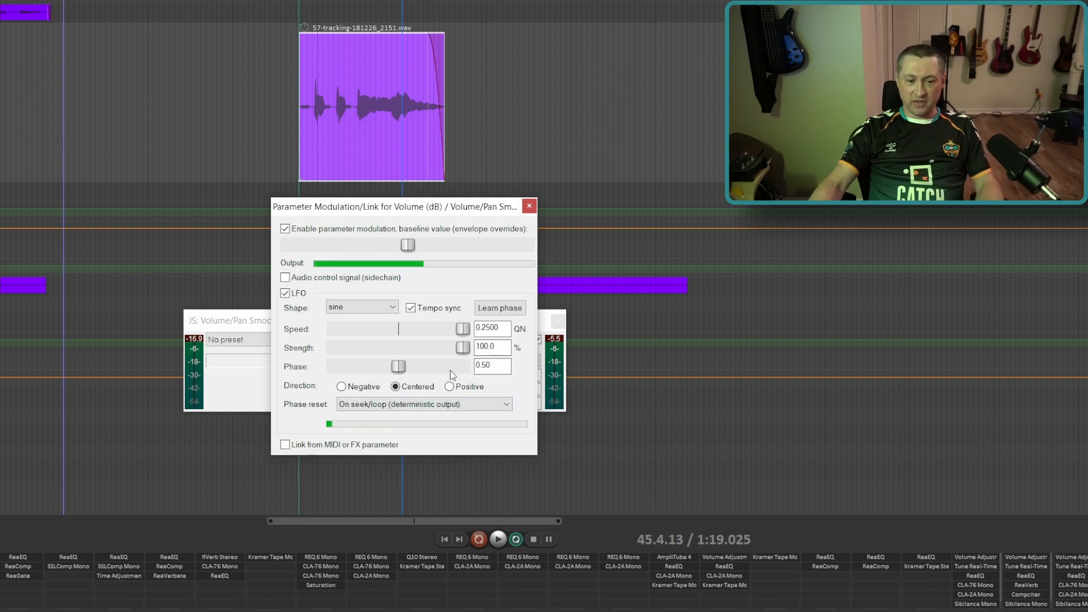
drag(413, 367, 497, 386)
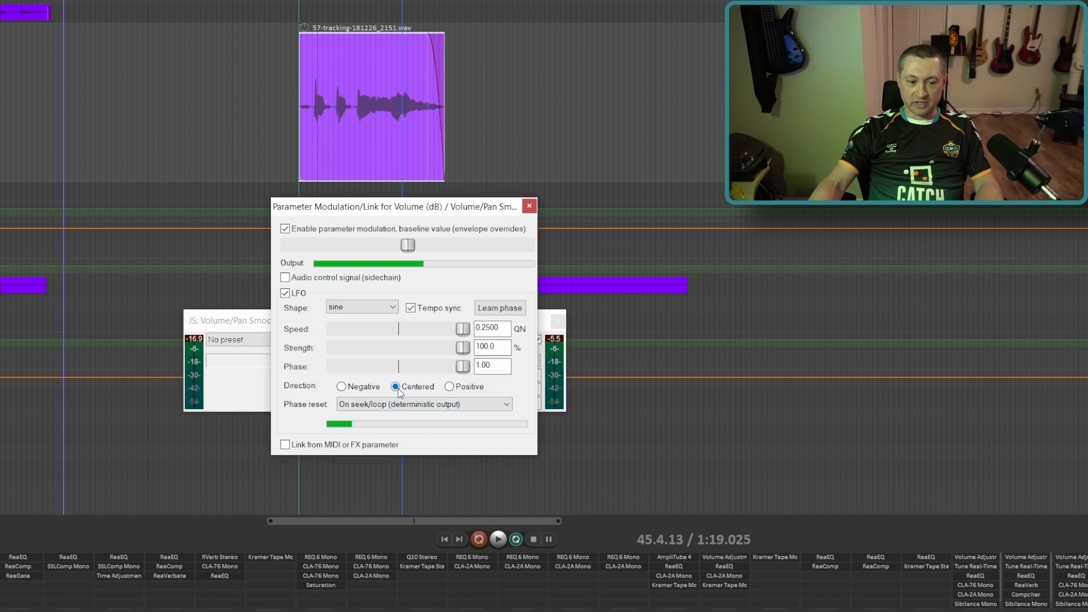
click(301, 16)
key(space)
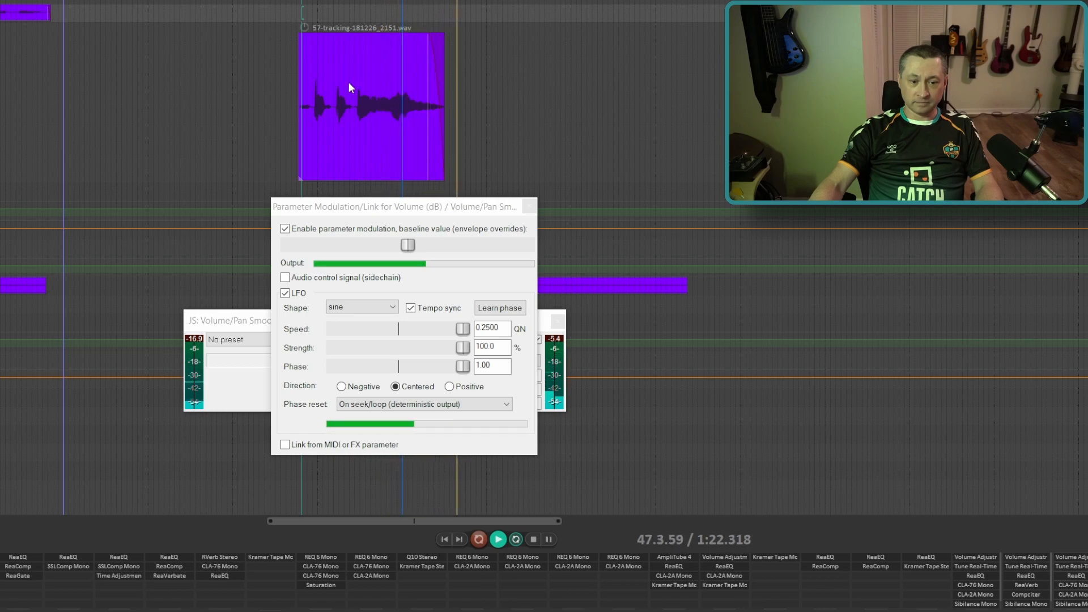
key(space)
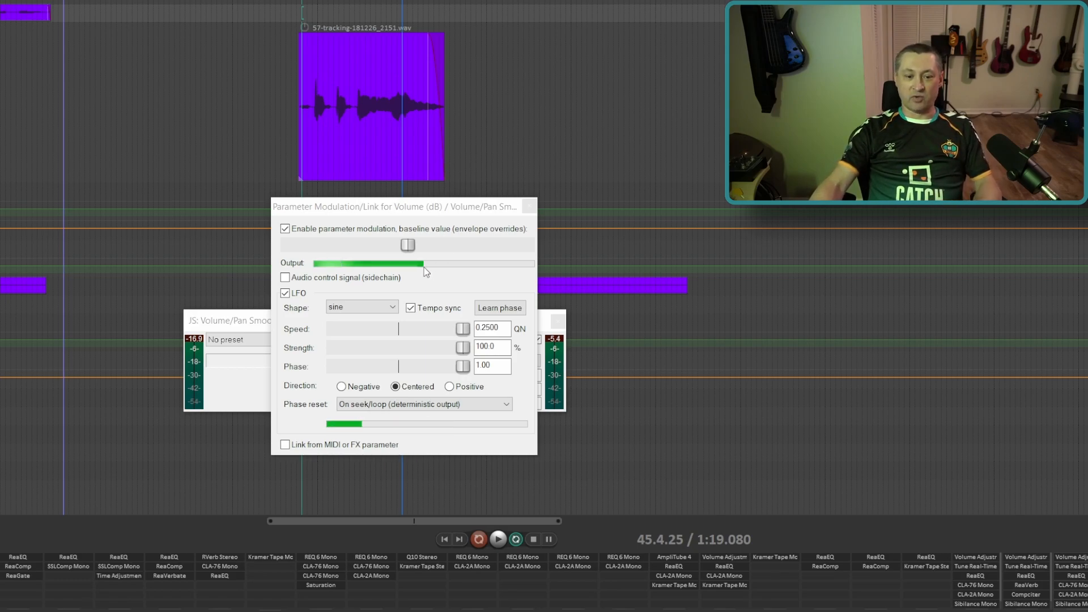
Close the Volume modulation settings, reset the plugin's Volume slider to 0.0 dB, and play the Spinning phrase again.
click(529, 207)
double_click(474, 376)
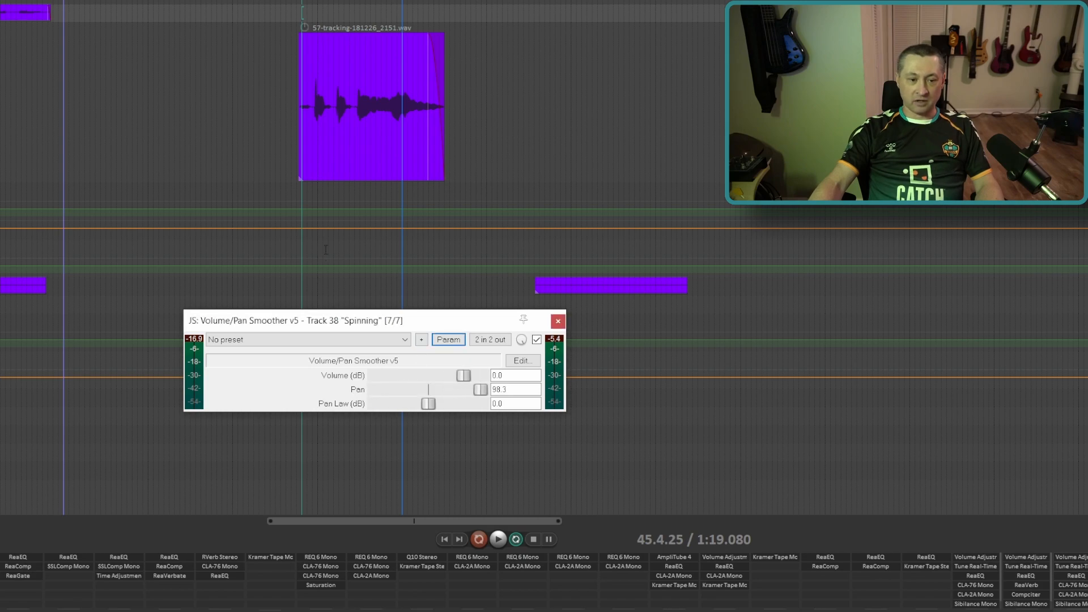
key(space)
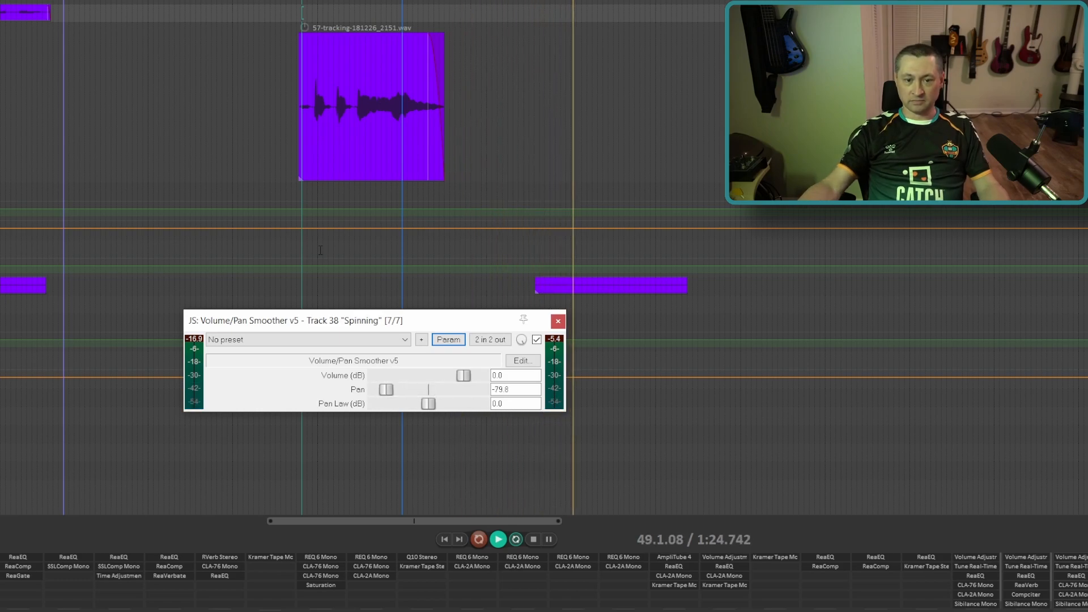
key(space)
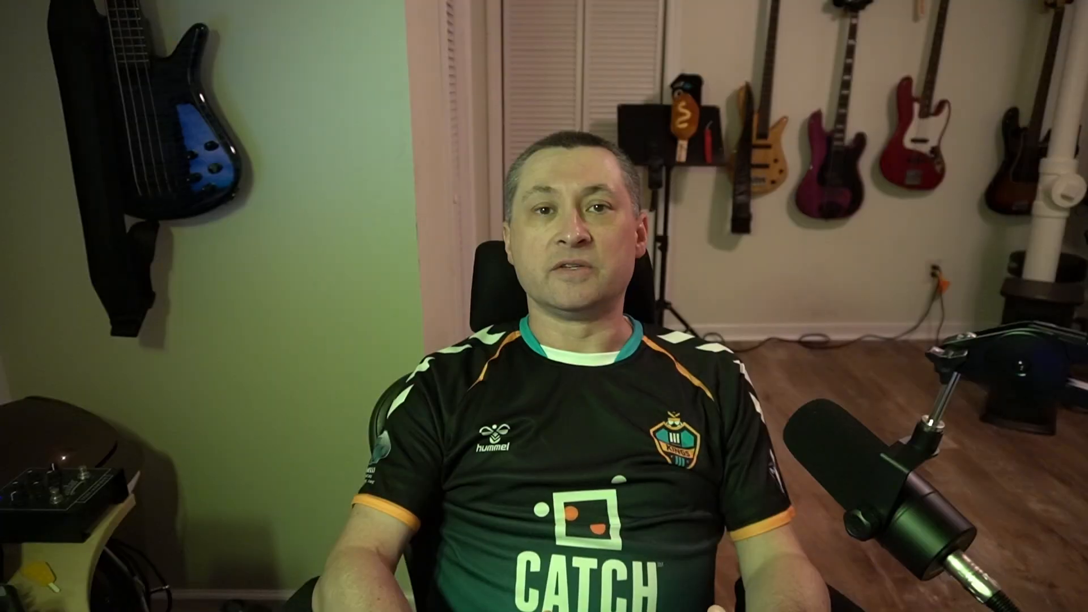